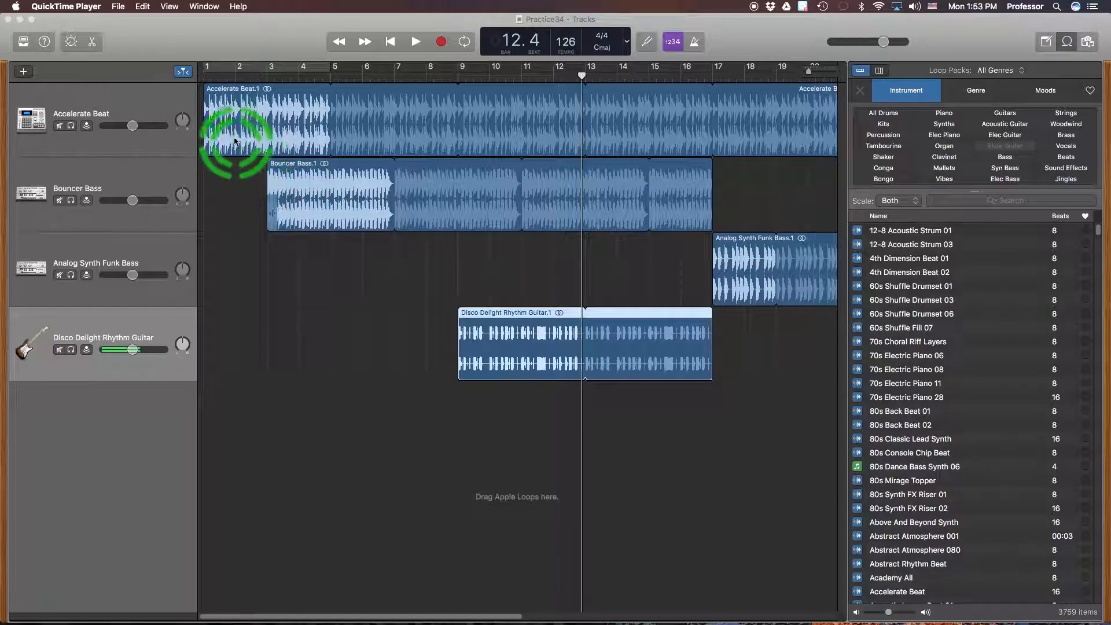
View the sound Library for the Disco Delight Rhythm Guitar track, hide it again, and switch off Quick Help.
left_click(25, 45)
left_click(25, 45)
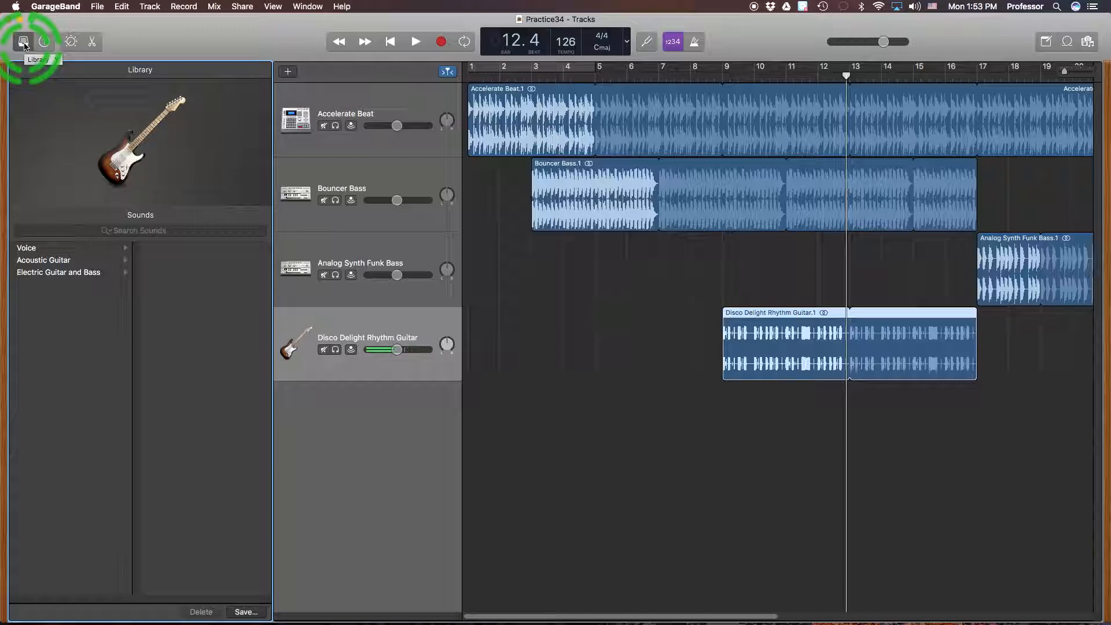
left_click(24, 44)
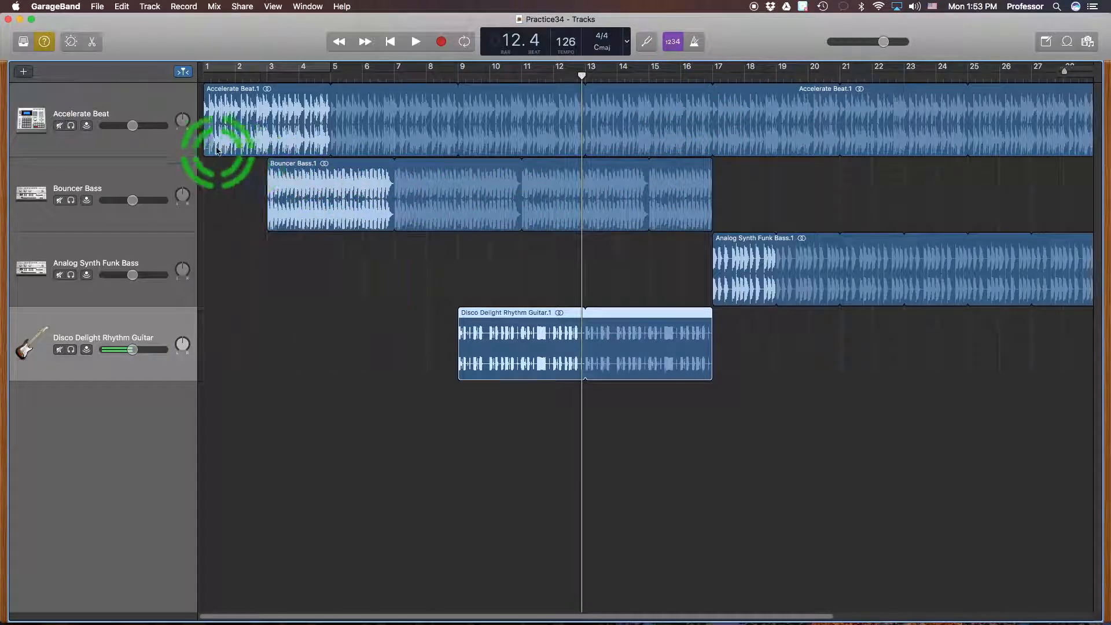
left_click(46, 43)
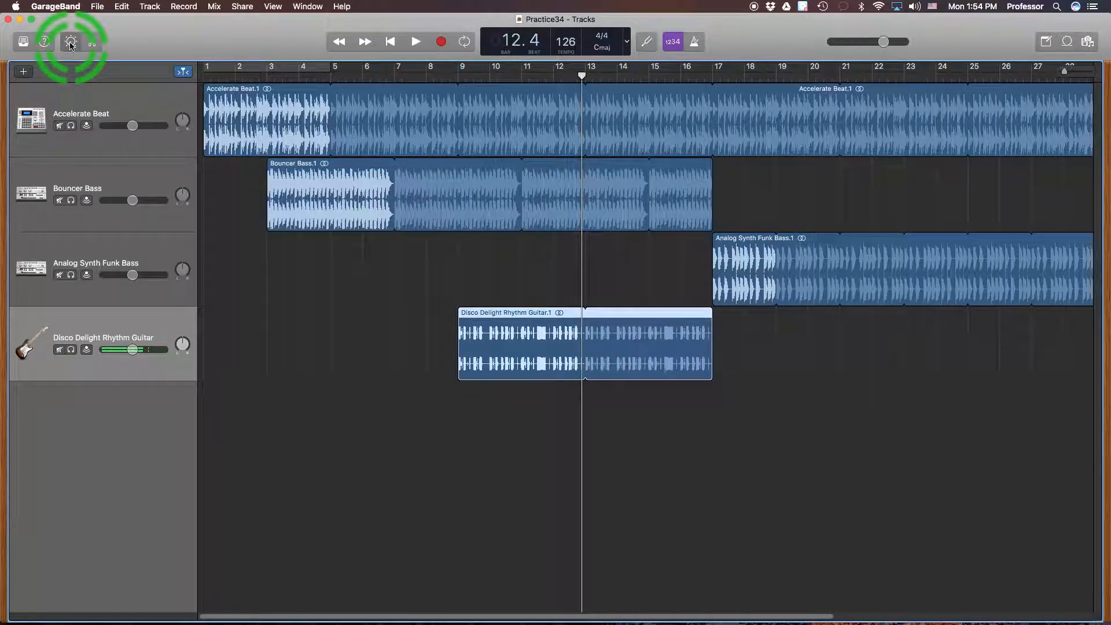
View the Smart Controls, examine the Accelerate Beat region's waveform in the editor, and hide both views again.
left_click(70, 42)
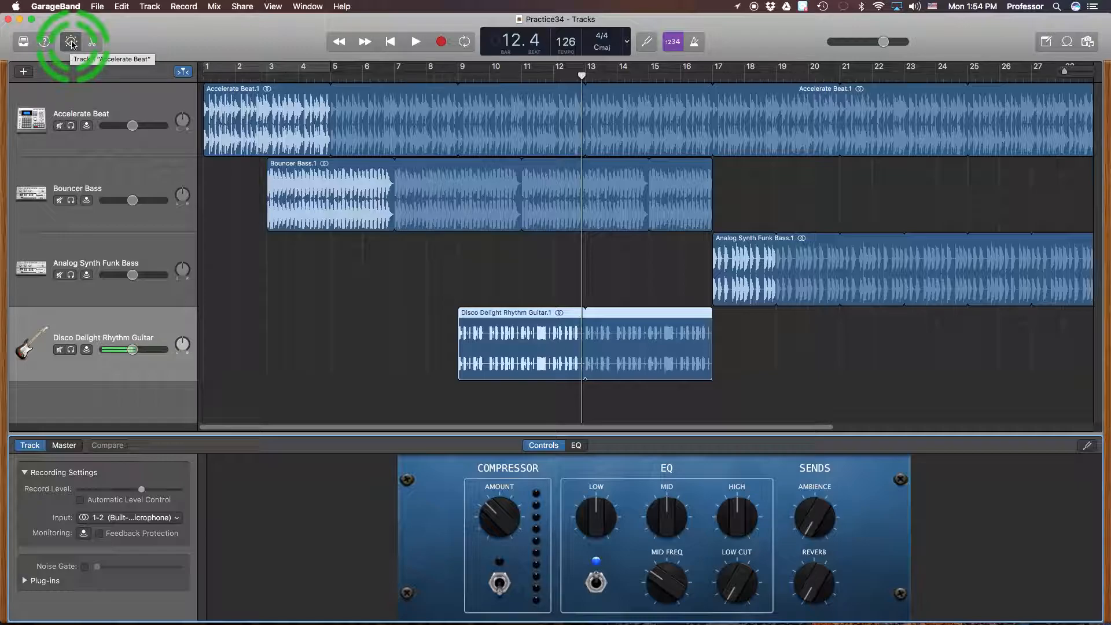
left_click(71, 43)
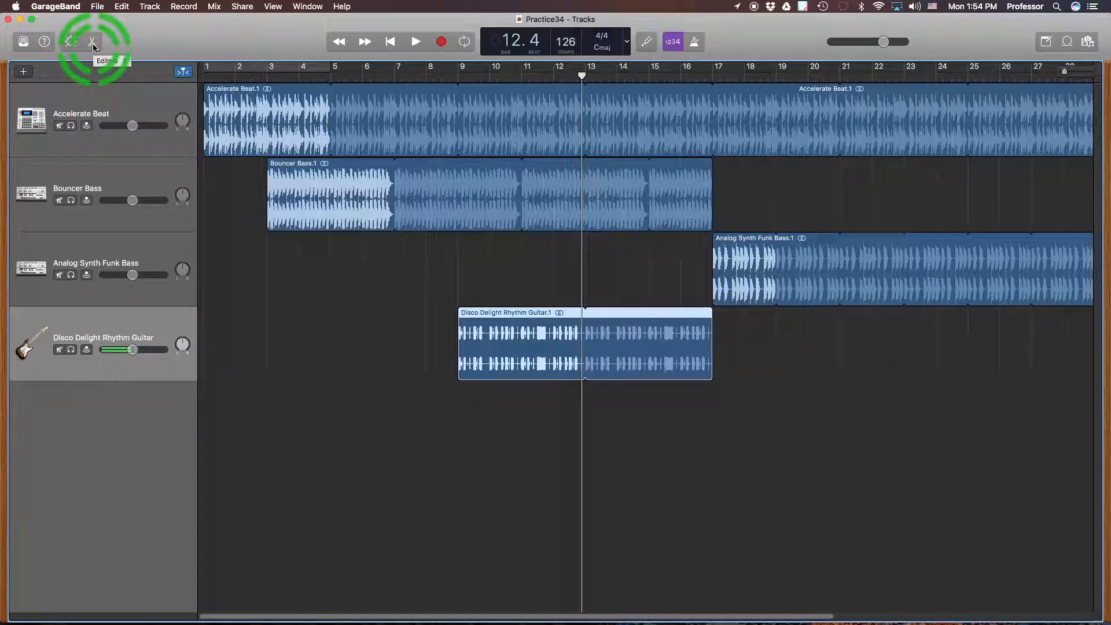
left_click(92, 48)
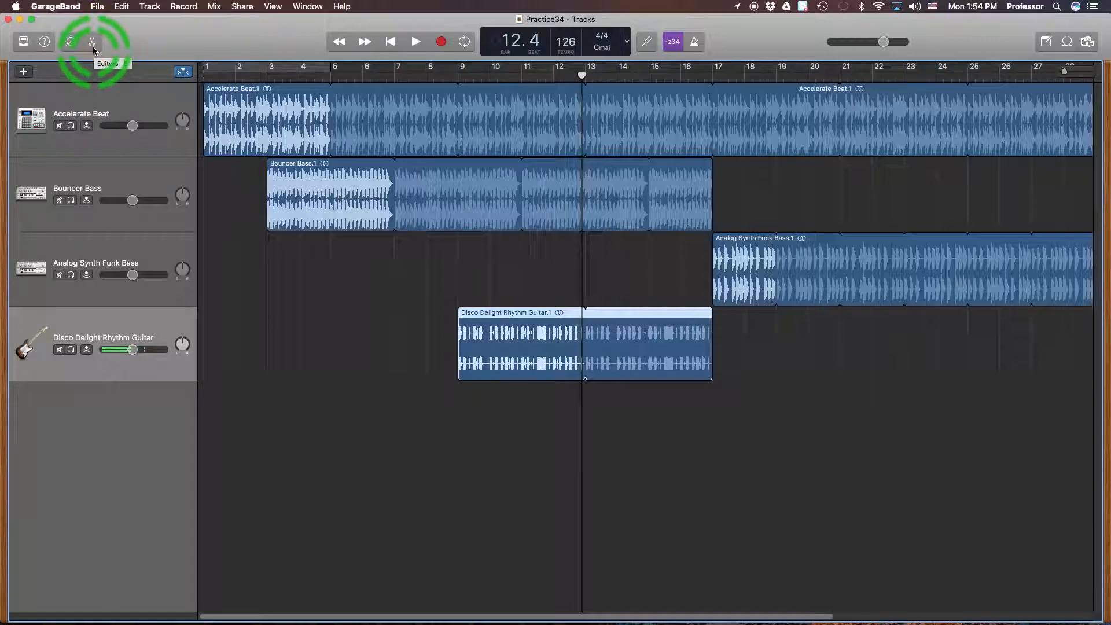
double_click(338, 116)
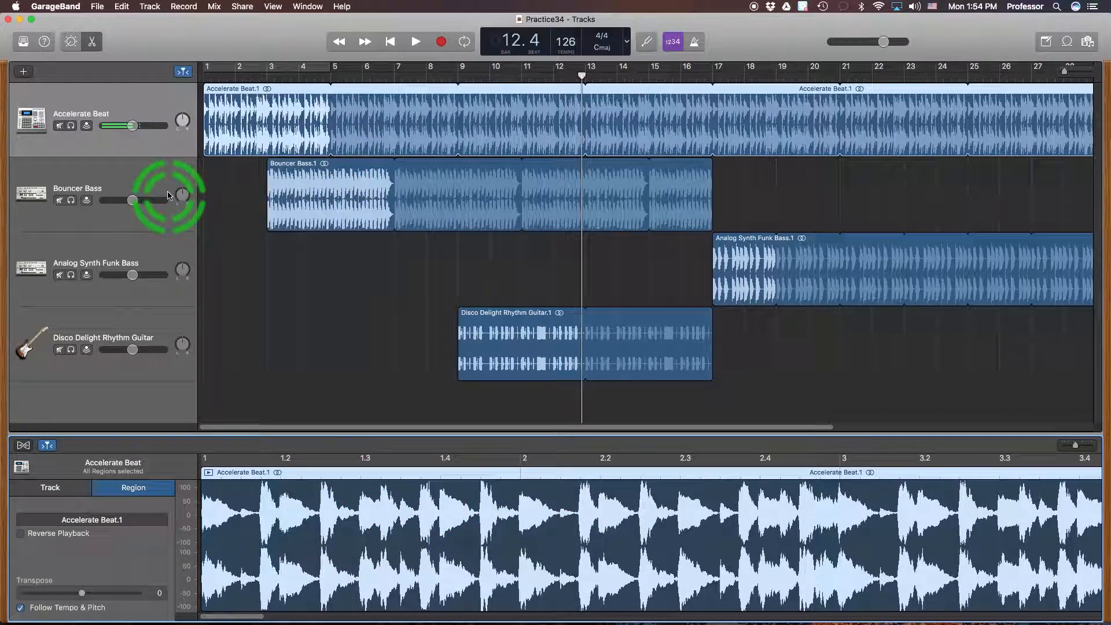
left_click(92, 43)
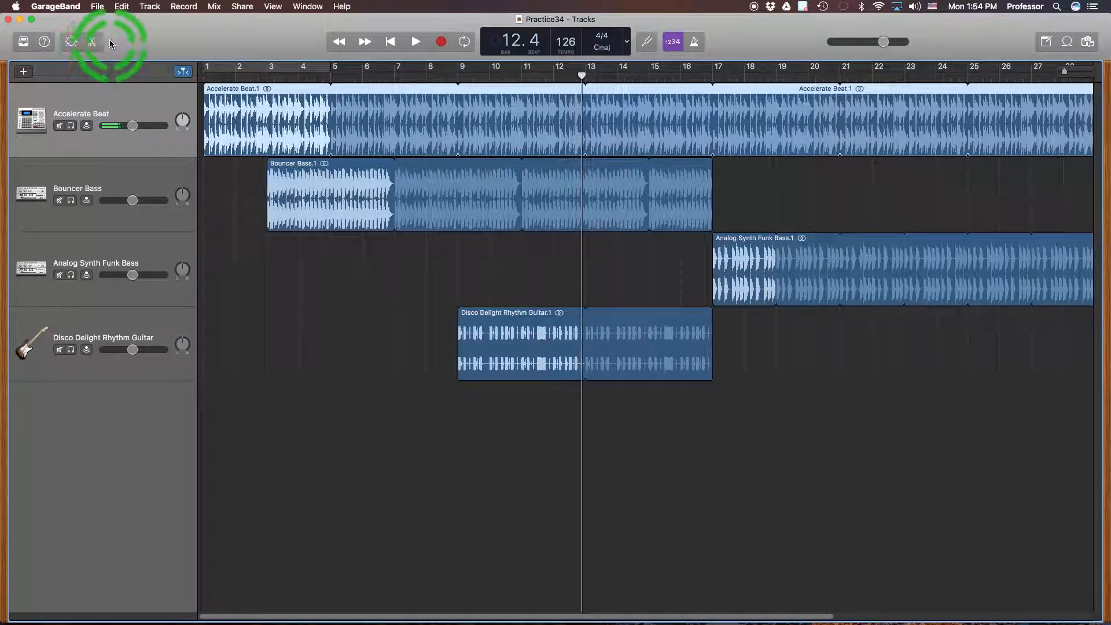
Rewind the playhead bar by bar to around the start of the Bouncer Bass region.
left_click(339, 46)
left_click(339, 46)
left_click(339, 47)
left_click(339, 47)
left_click(339, 46)
left_click(339, 46)
left_click(339, 46)
left_click(339, 46)
left_click(339, 46)
left_click(339, 46)
Forward the playhead bar by bar to bar 13.
left_click(365, 44)
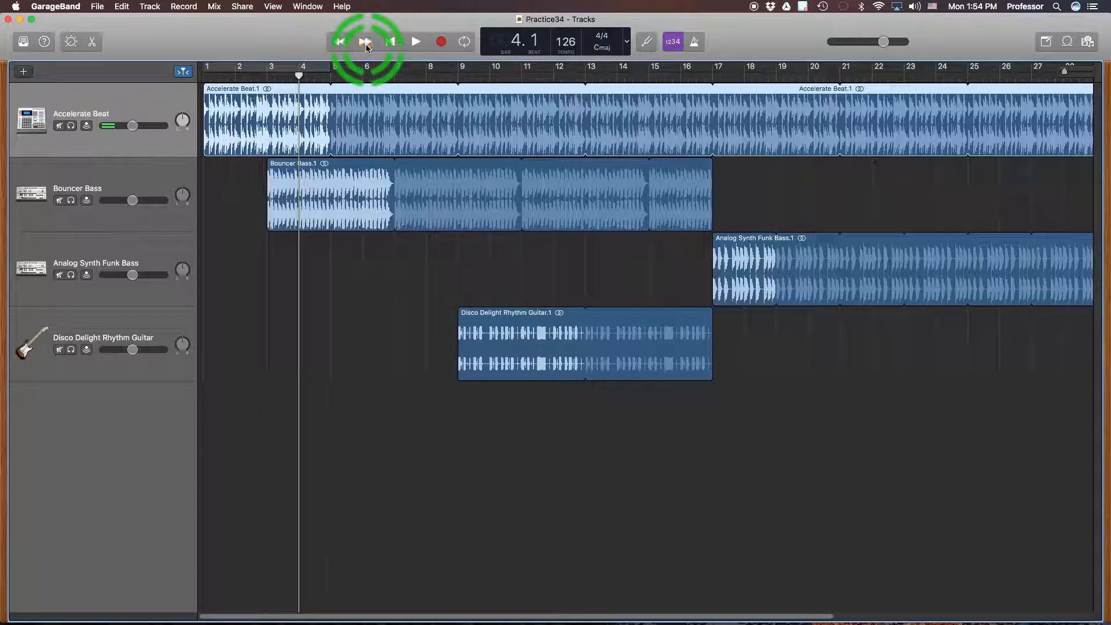
left_click(366, 44)
left_click(366, 44)
left_click(366, 44)
left_click(365, 44)
left_click(365, 44)
left_click(366, 44)
left_click(366, 44)
left_click(366, 44)
left_click(366, 44)
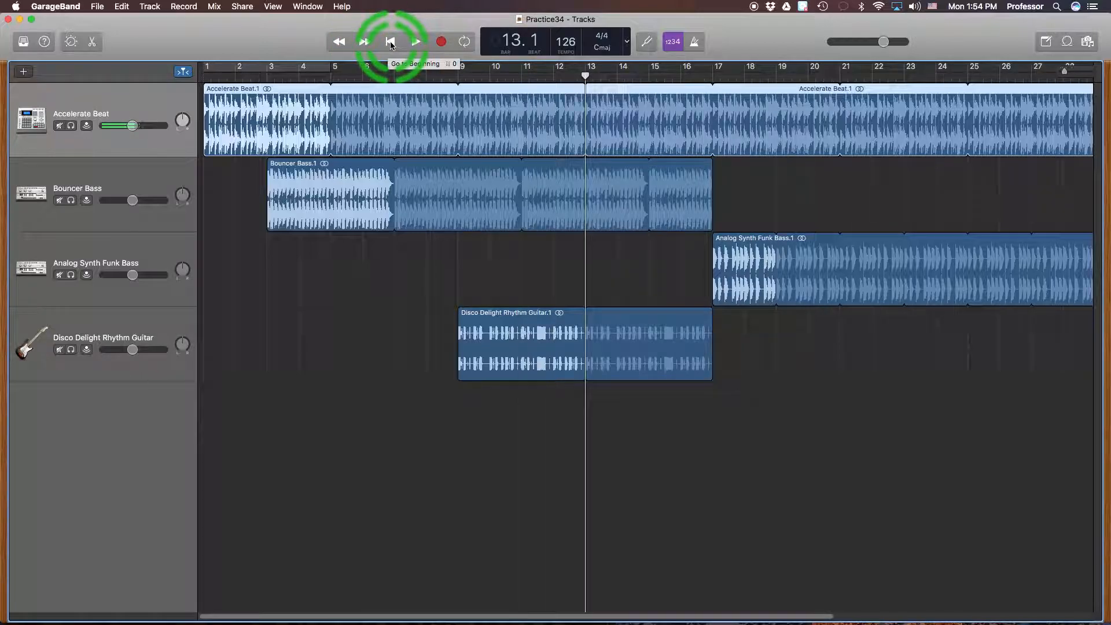
Return the playhead to the beginning, move it along the ruler to about bar 11, and return it to the beginning.
left_click(390, 43)
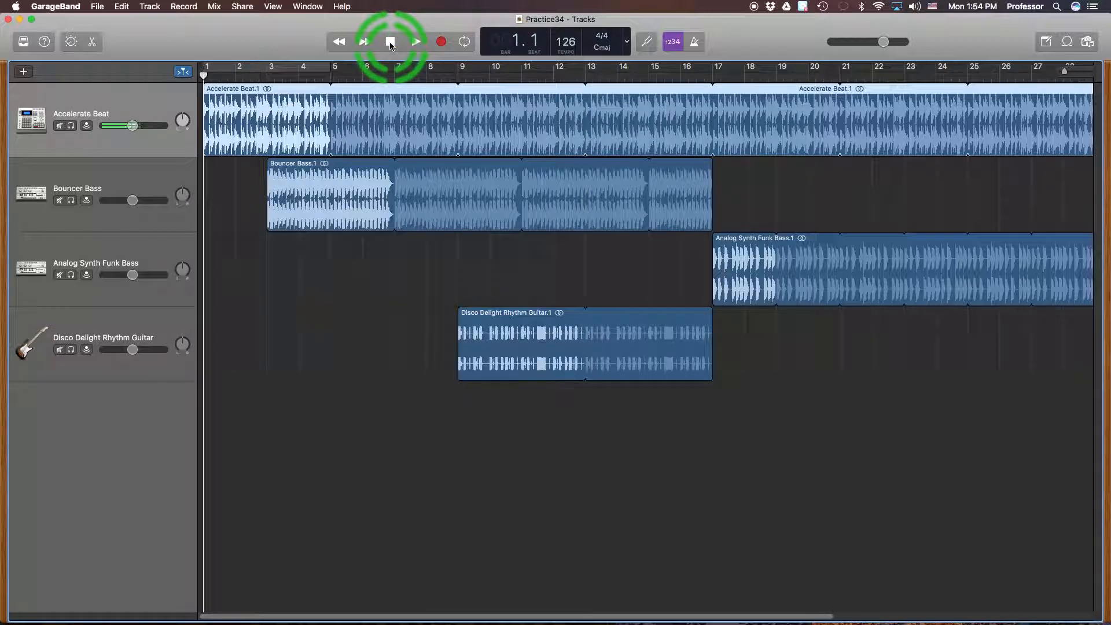
left_click_drag(386, 76, 520, 76)
left_click(397, 44)
Play the song briefly from the beginning and stop playback within the first bar.
left_click(416, 45)
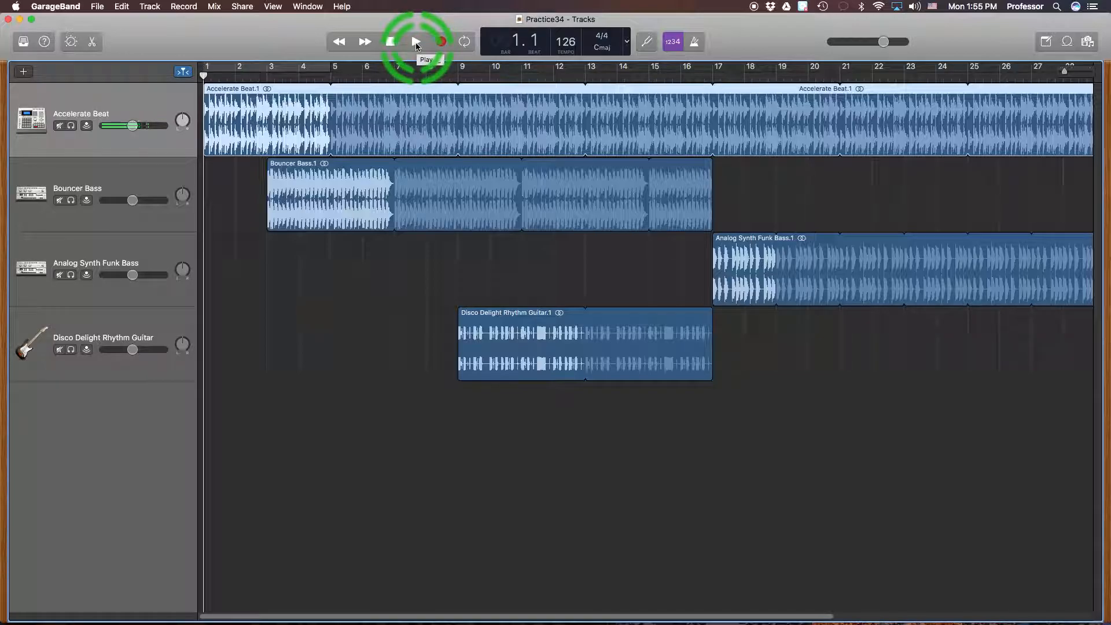
left_click(415, 45)
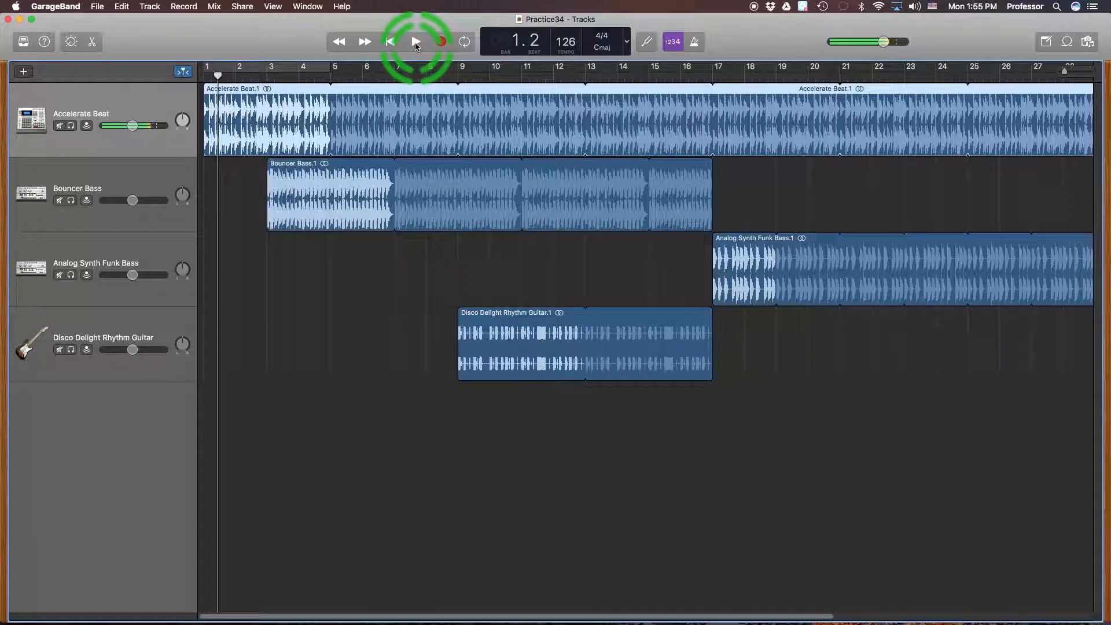
left_click(415, 45)
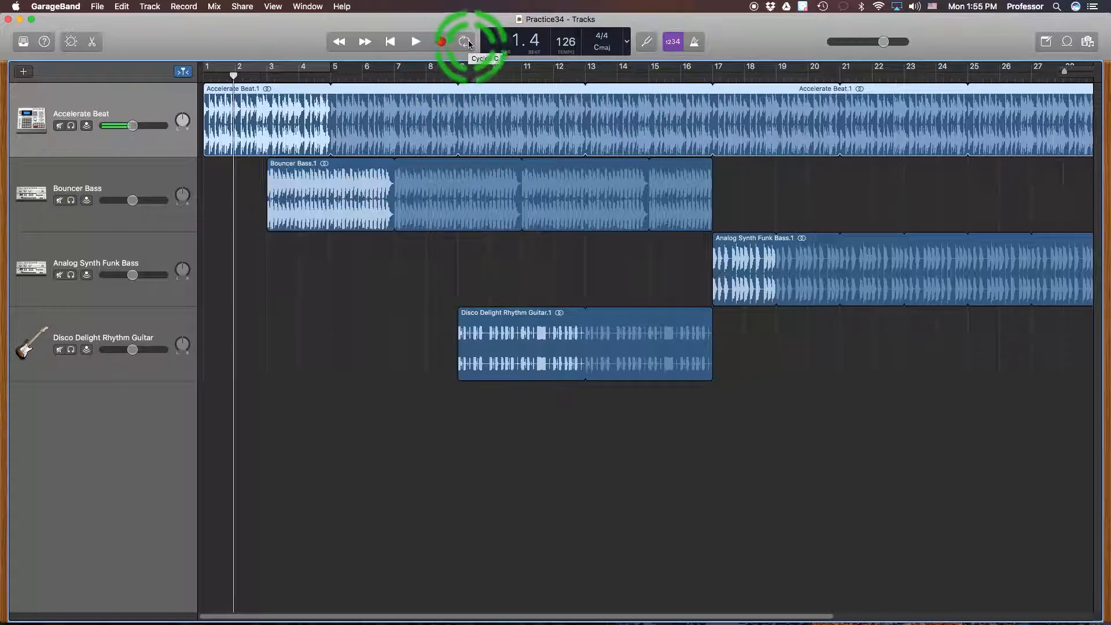
Turn on cycling for the range from bar 1 to bar 5 and play the looped section.
left_click(468, 46)
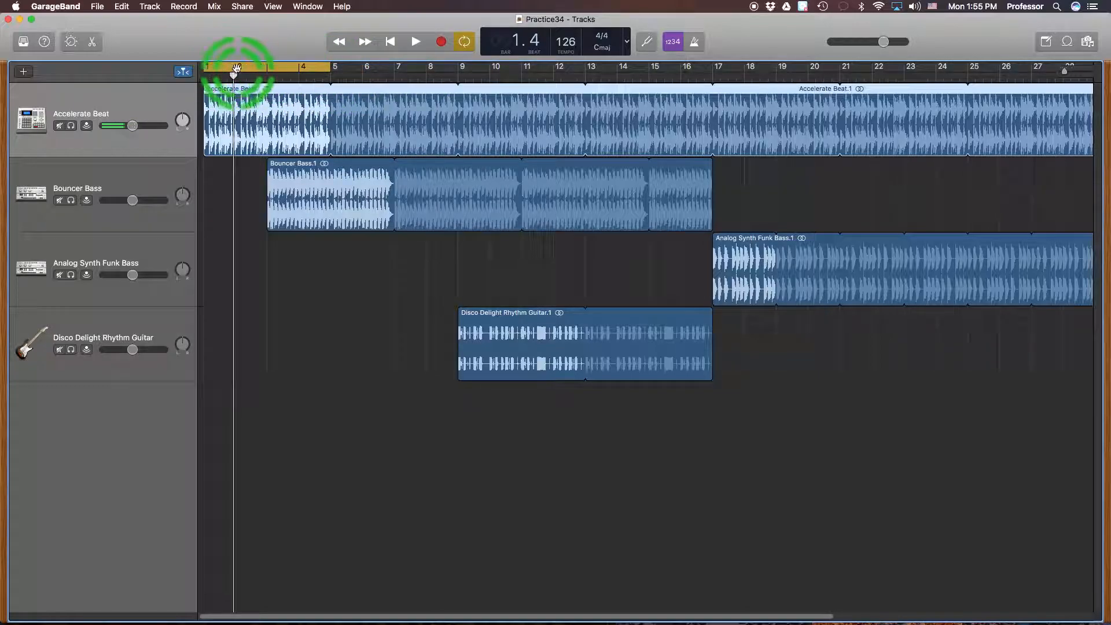
key("space")
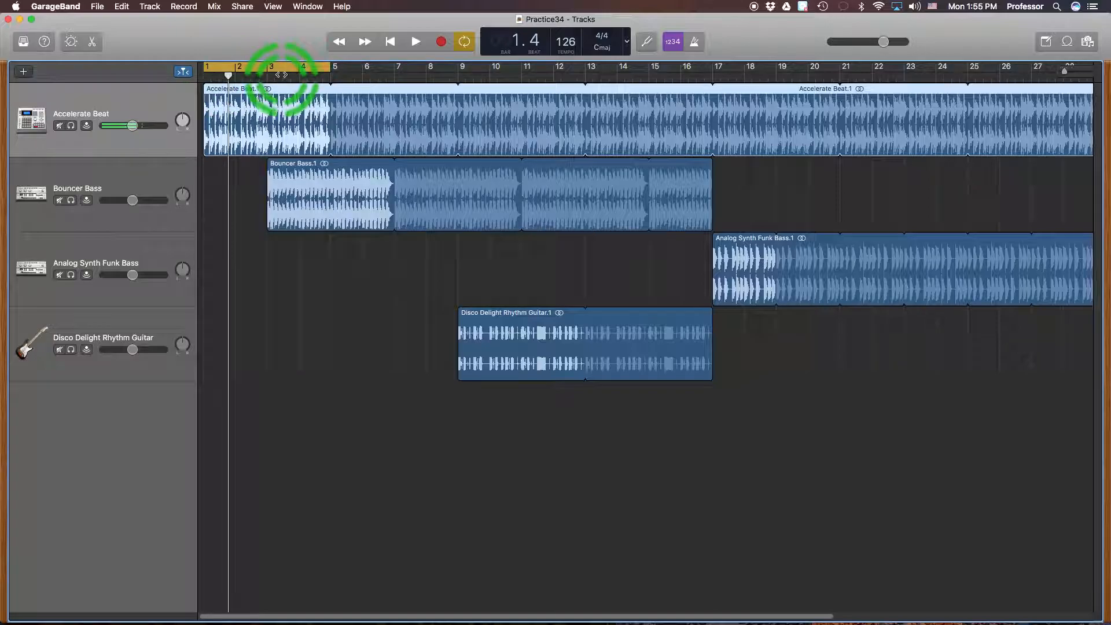
Move and resize the cycle range to span from about bar 8.5 to just before bar 13, and turn cycling off.
left_click_drag(330, 69, 458, 69)
left_click_drag(278, 68, 640, 67)
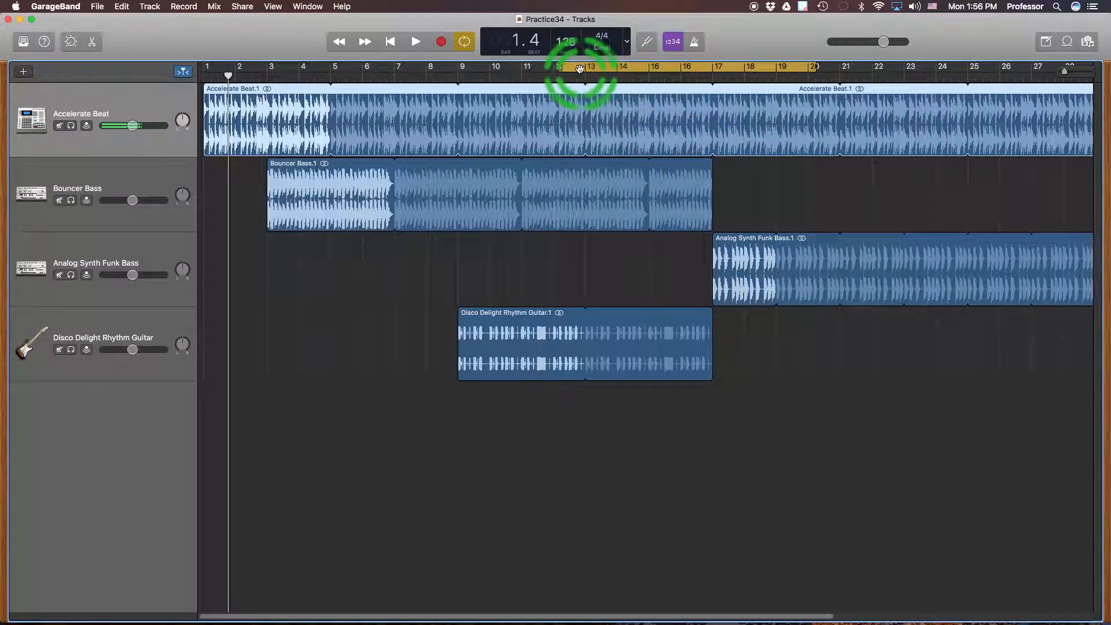
left_click_drag(564, 68, 495, 69)
left_click(464, 41)
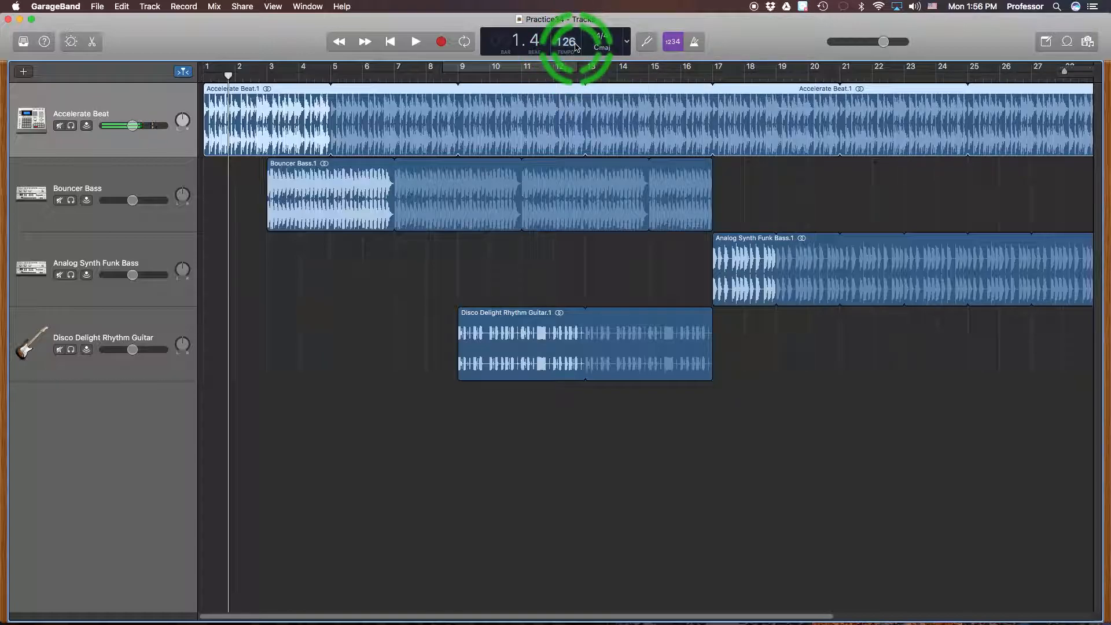
Set the project tempo to 125.
double_click(571, 48)
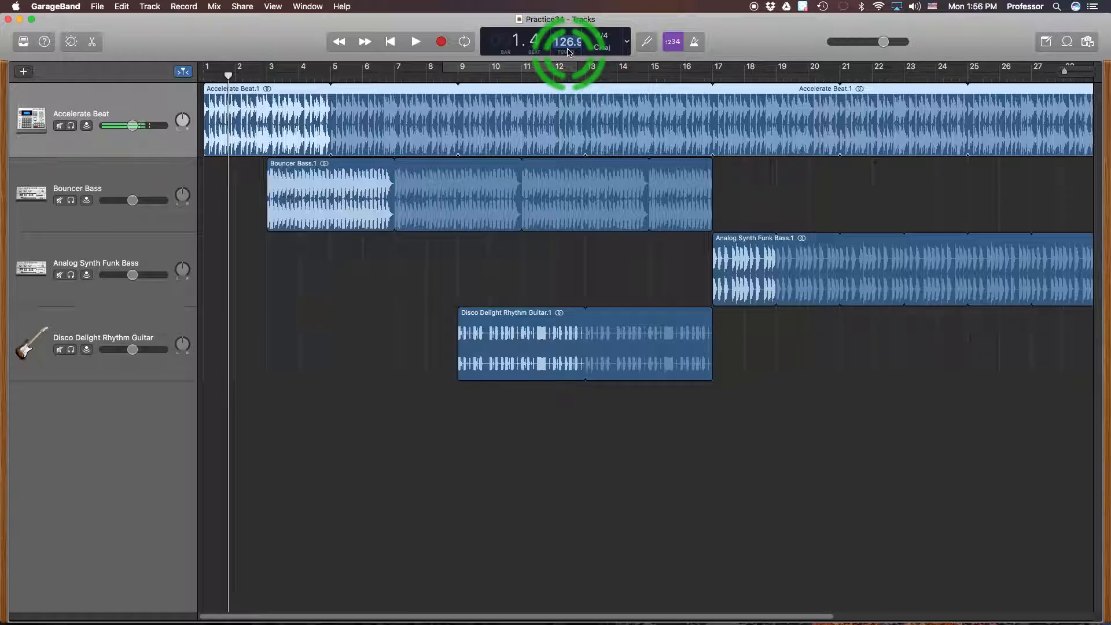
type("0")
type("25")
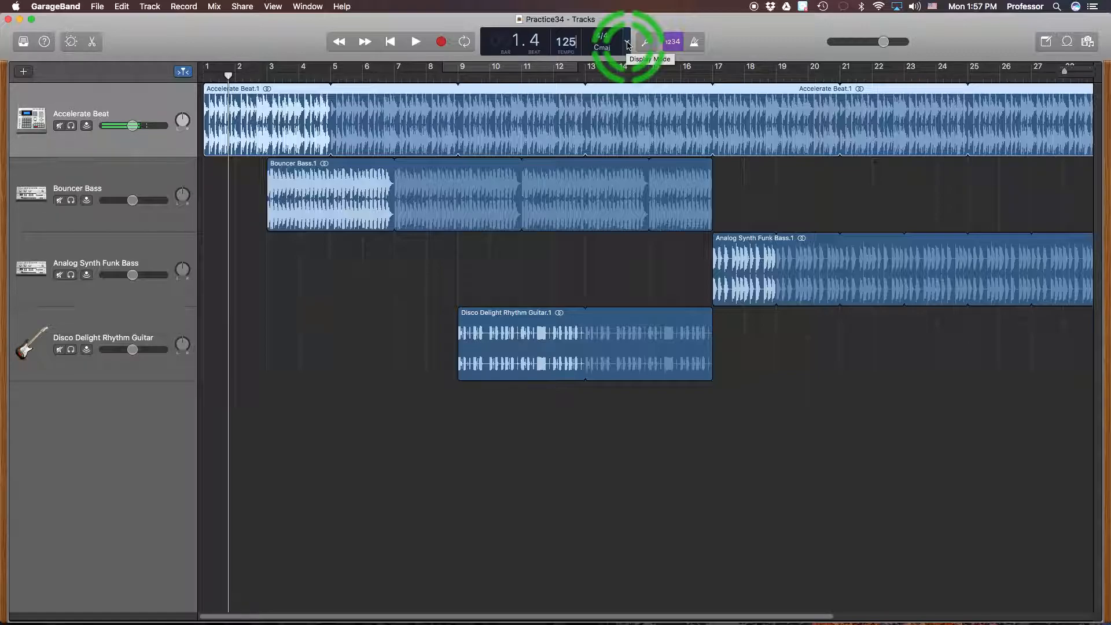
Change the LCD display mode to Beats & Time.
left_click(627, 46)
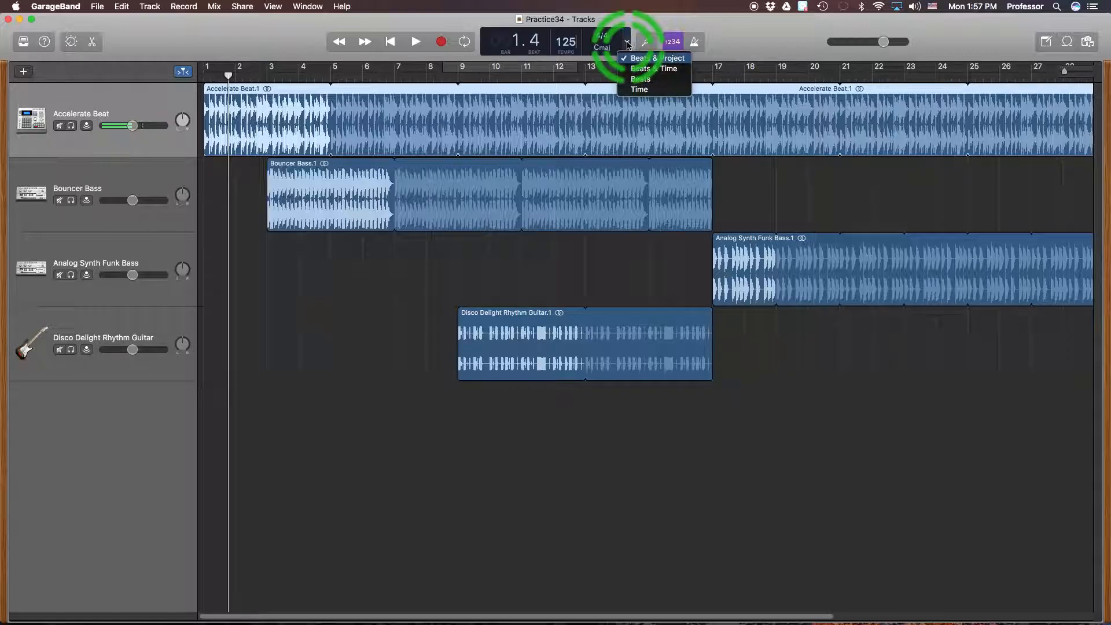
left_click(647, 70)
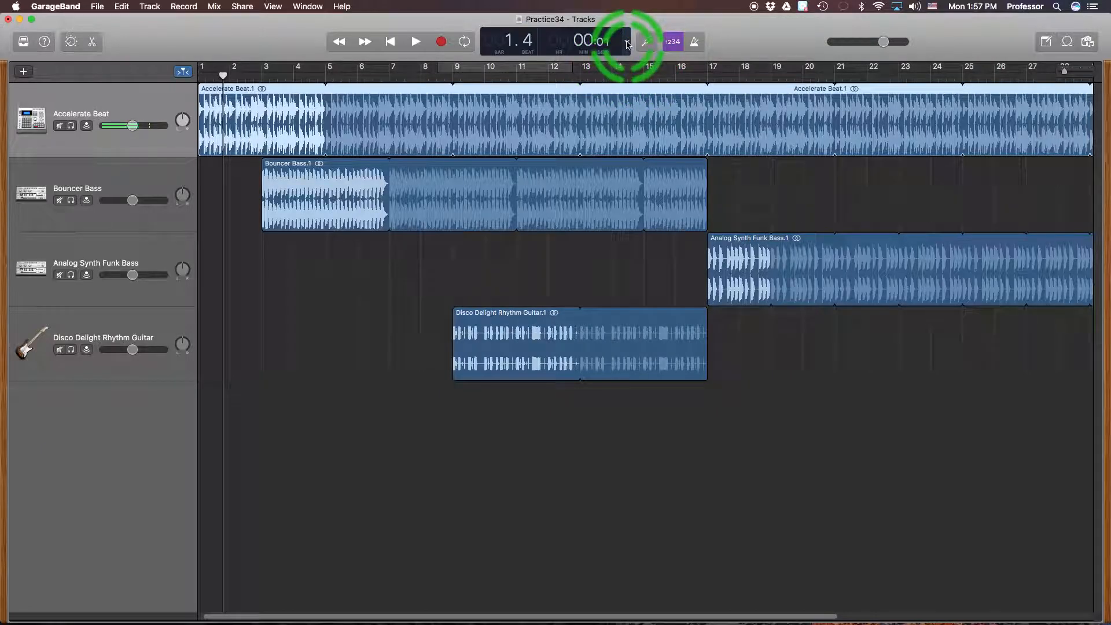
left_click(627, 45)
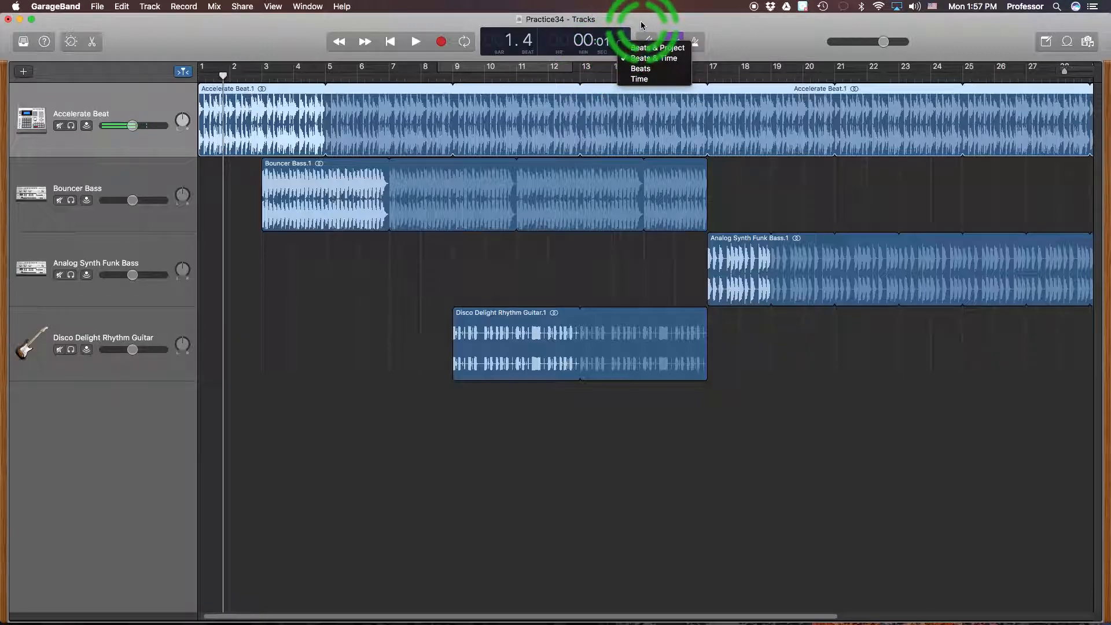
left_click(619, 45)
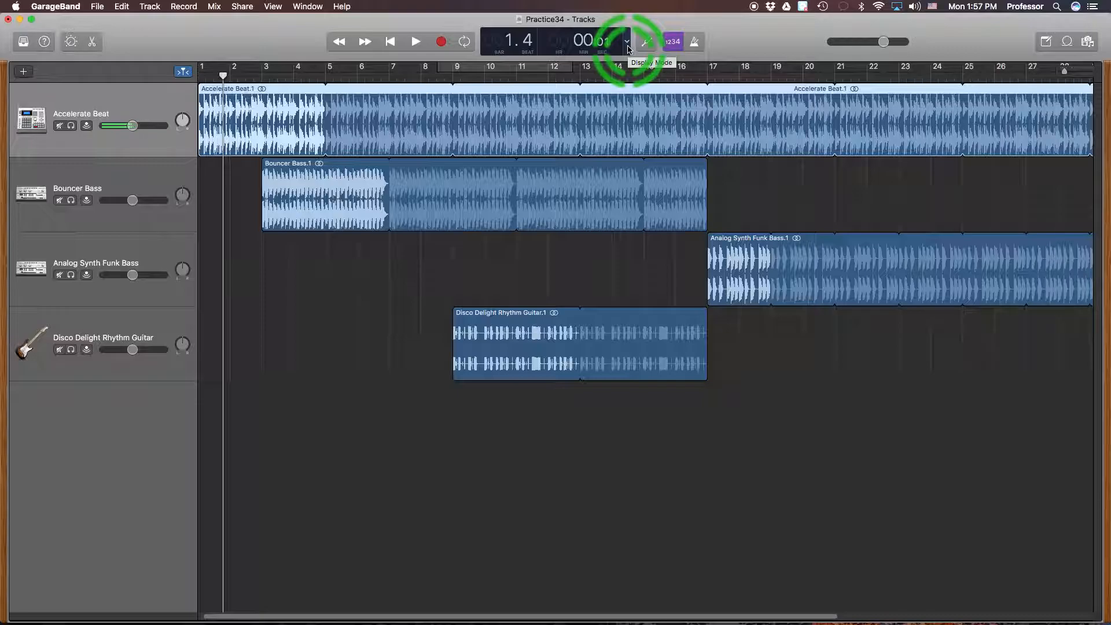
Move the playhead to bar 13 and on to about bar 18, play the song from there, and stop playback.
left_click(589, 77)
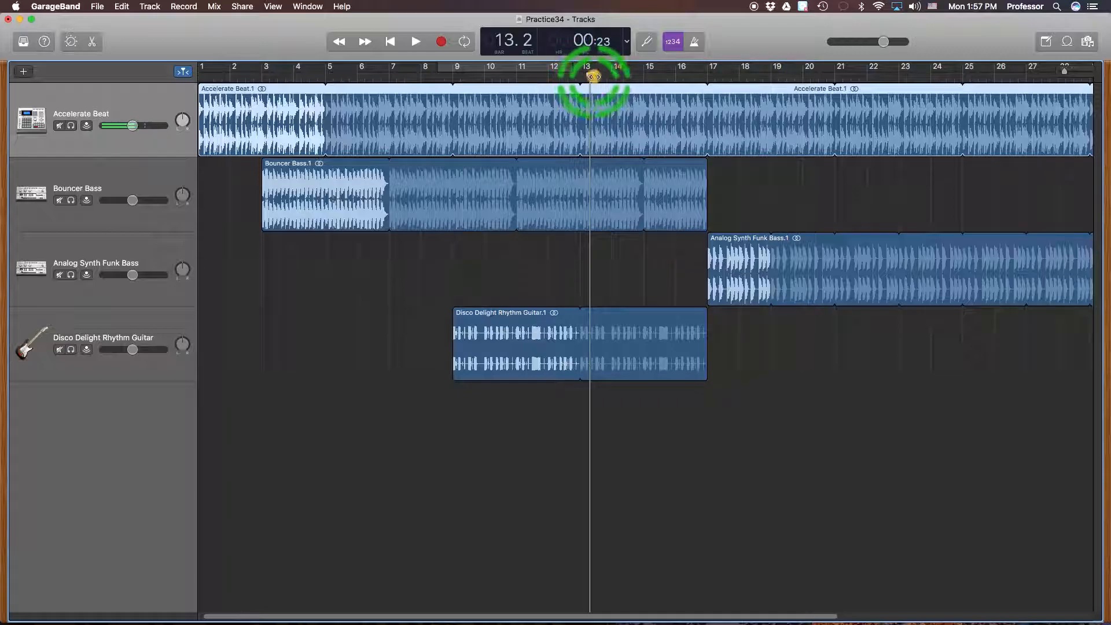
left_click(751, 77)
key("space")
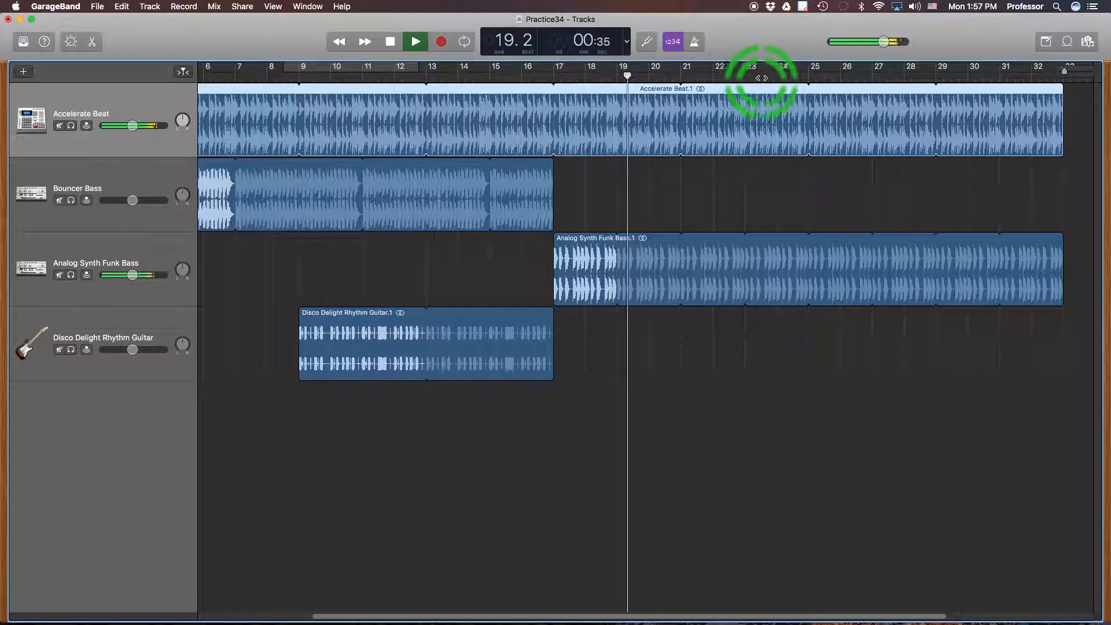
left_click(398, 45)
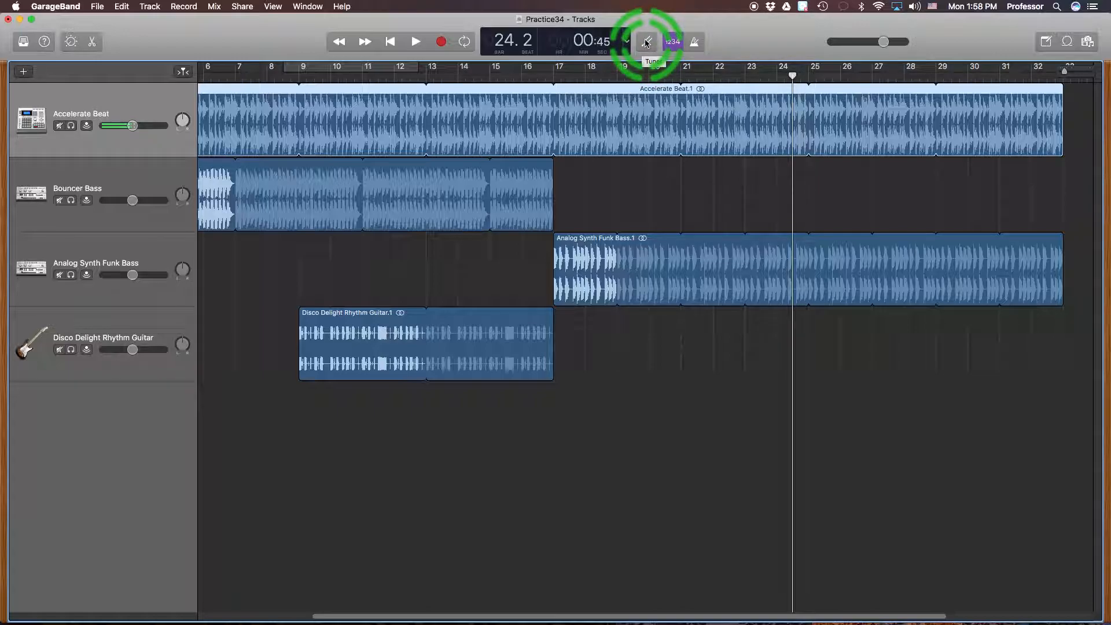
Switch the metronome on and off again, and show the project's Note Pad.
left_click(695, 42)
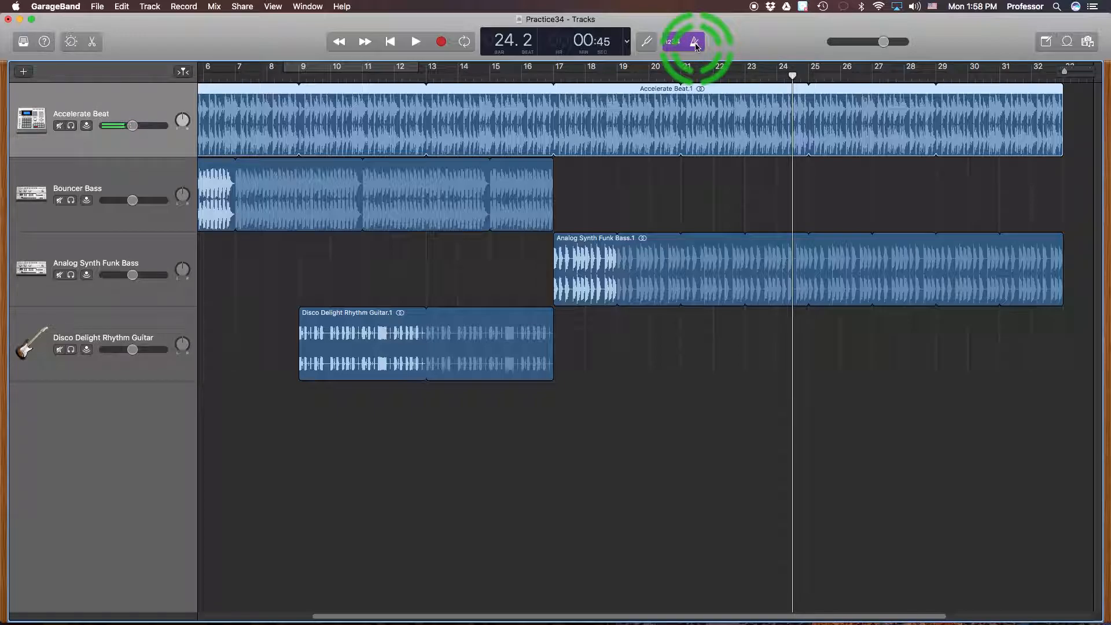
left_click(695, 43)
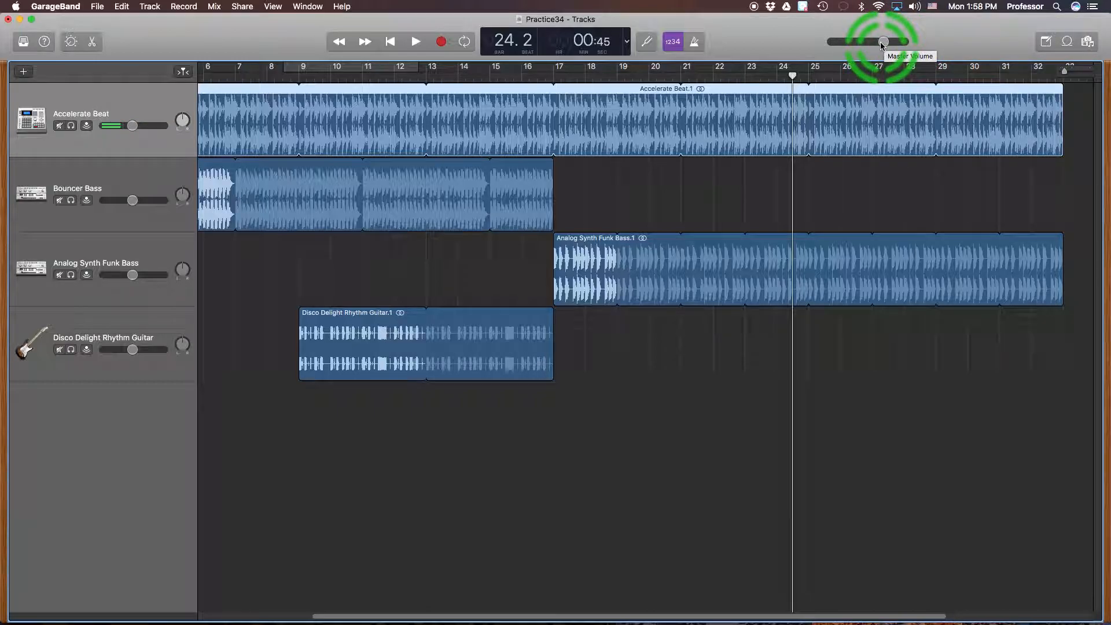
left_click(1043, 43)
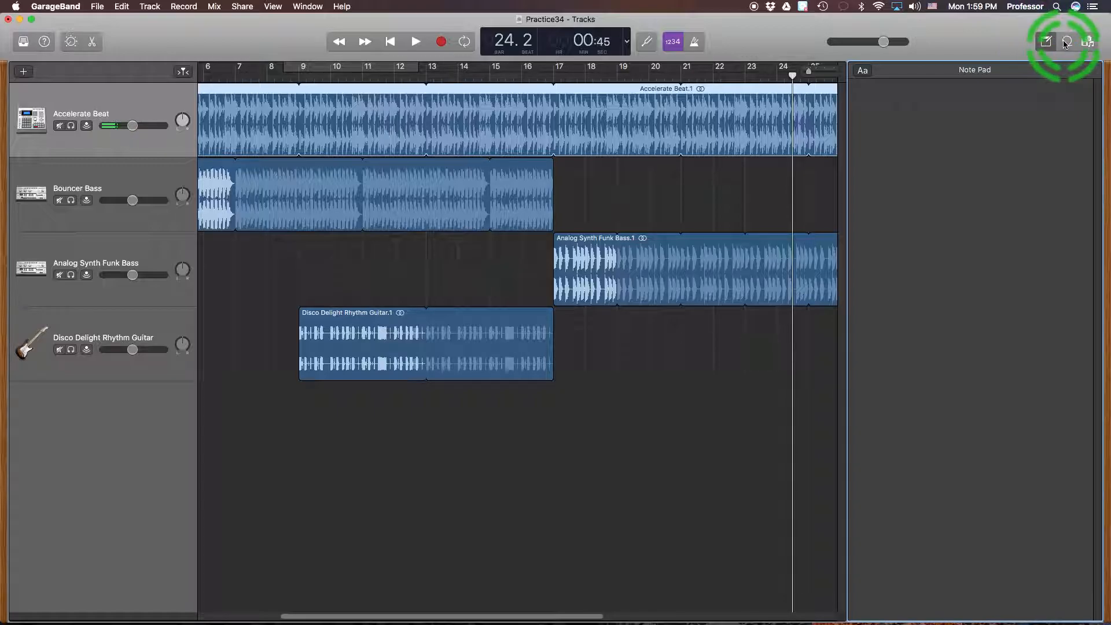
Browse the Apple Loops filtered by the Synths instrument, clear the filter, and enlarge the keyword area to show more instruments.
left_click(1067, 42)
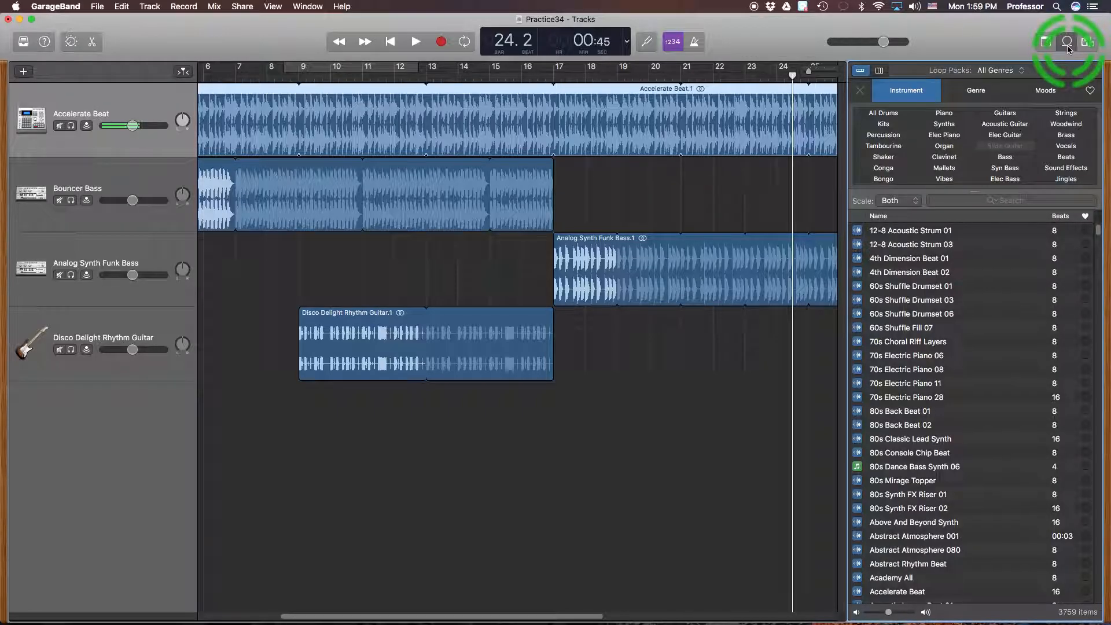
left_click(945, 128)
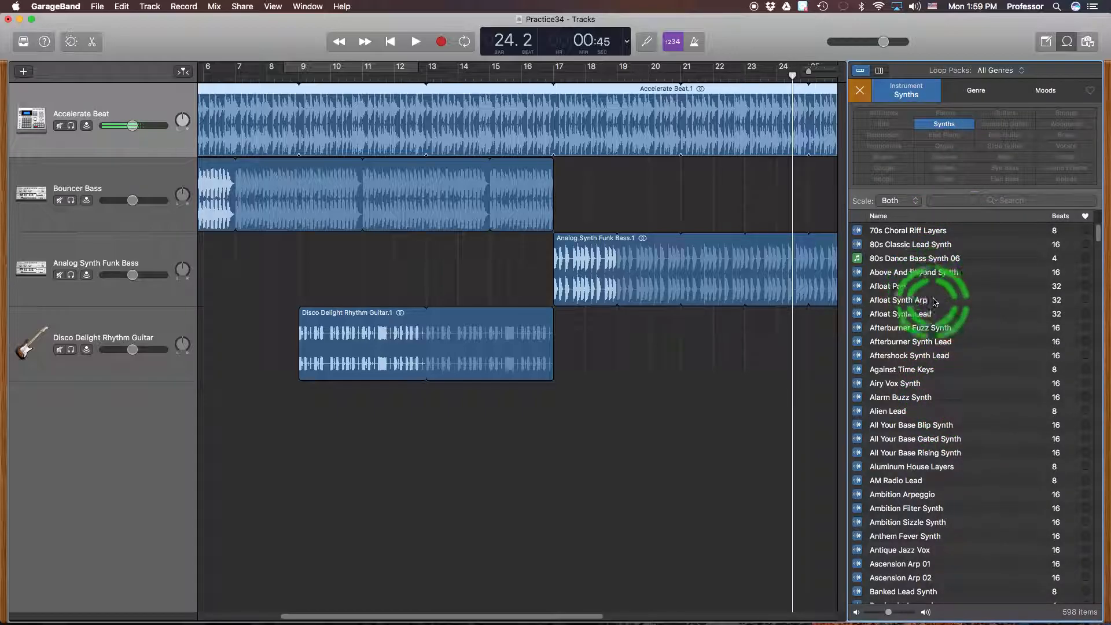
left_click(860, 94)
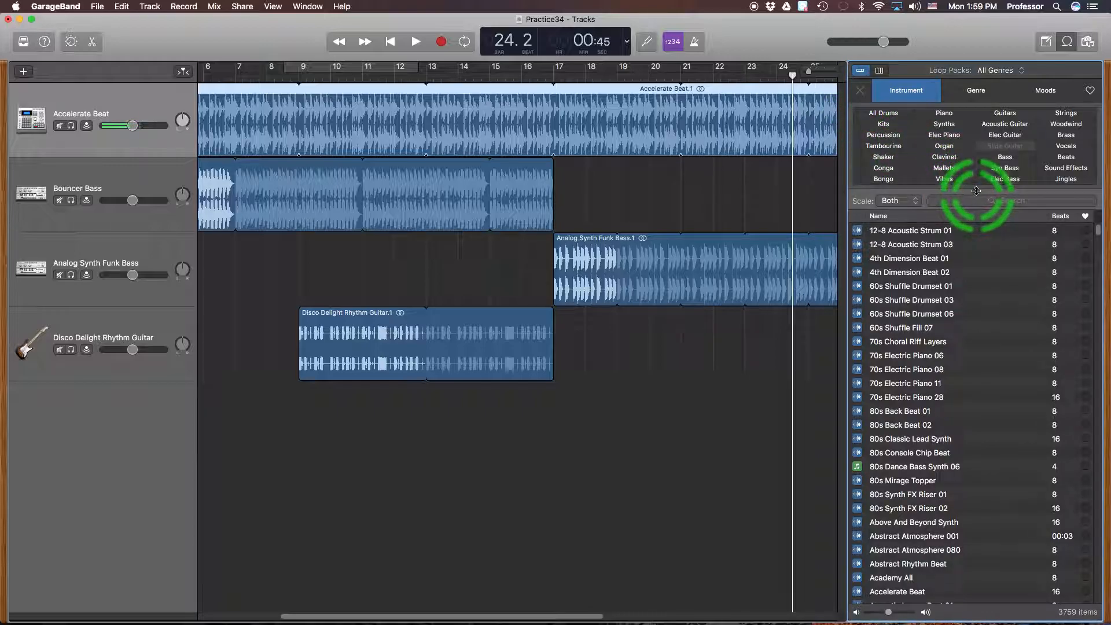
left_click_drag(974, 193, 974, 260)
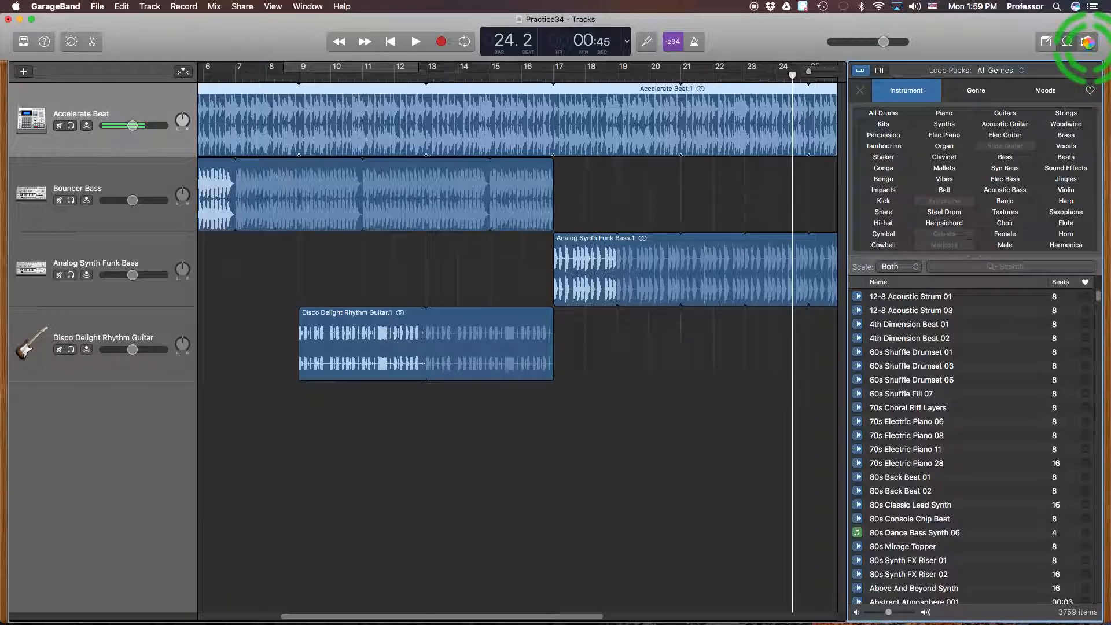
View the Media Browser's audio and movie sources, and hide the browser.
left_click(1088, 42)
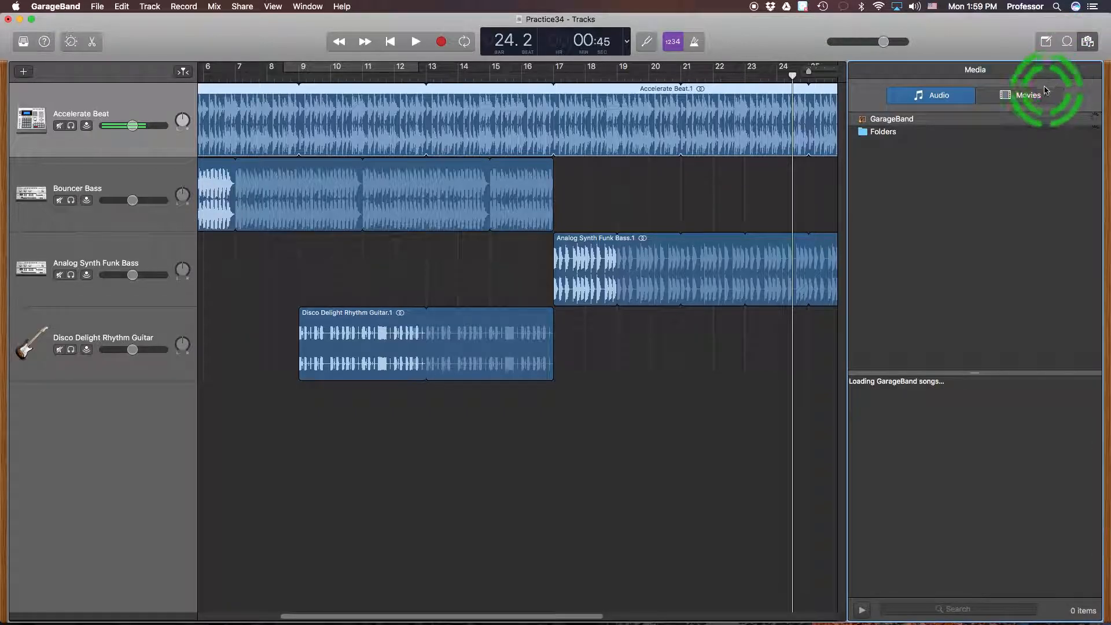
left_click(1018, 96)
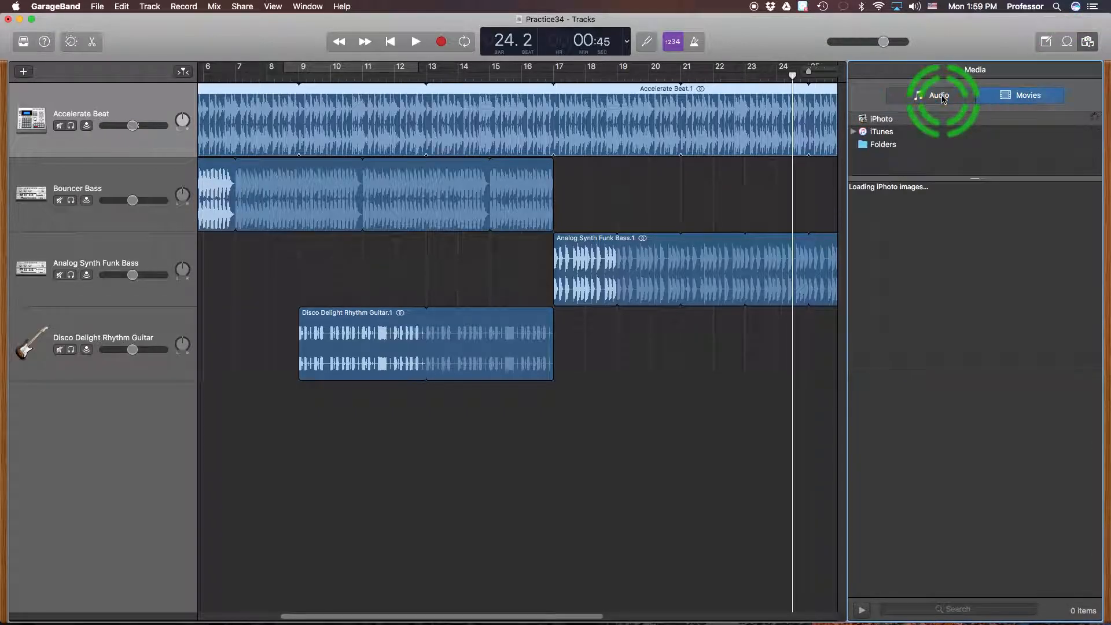
left_click(1093, 41)
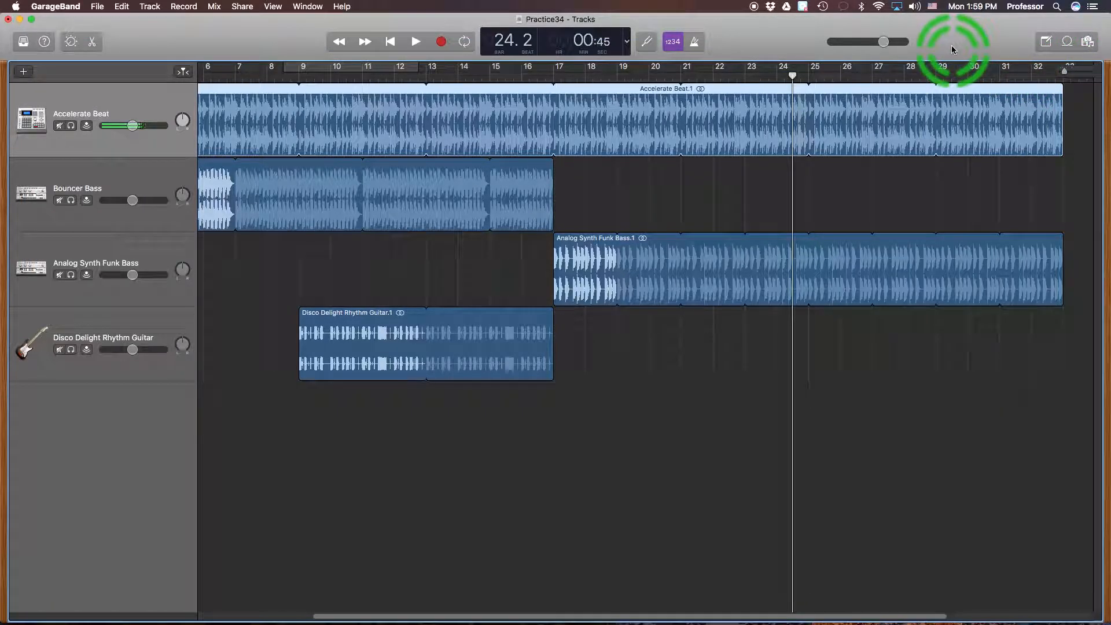